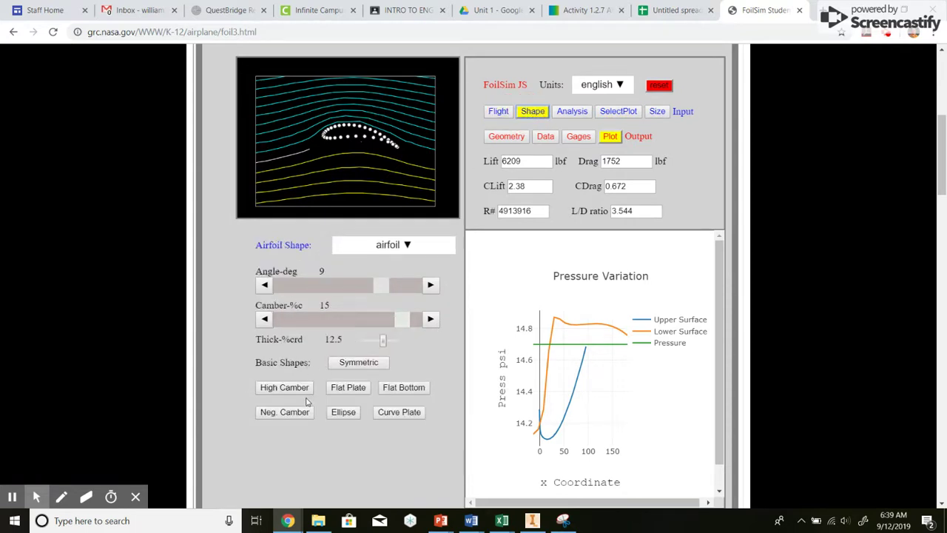
Step: Apply the Ellipse basic shape to the airfoil and review the wing size settings against the Activity 1.2.7 document
left_click(344, 419)
left_click(656, 114)
left_click(579, 11)
left_click_drag(942, 132, 943, 140)
left_click(762, 9)
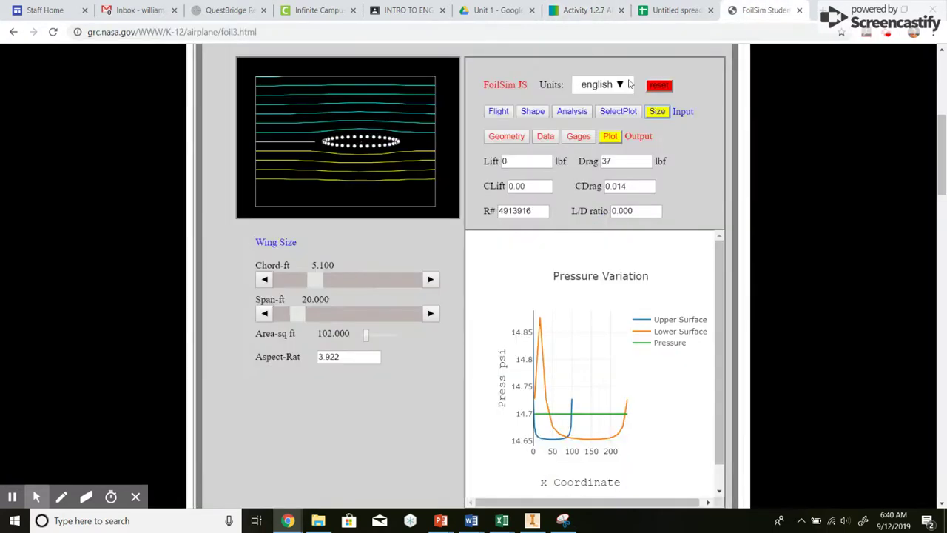
Step: Copy the ellipse's coordinate data from the Geometry output and paste it into the untitled Google Sheets spreadsheet
left_click(534, 111)
left_click(511, 137)
scroll(785, 244, "down", 2)
left_click_drag(475, 164, 630, 284)
left_click(630, 284)
left_click(665, 9)
key("Down")
key("ctrl+v")
Step: Clear the heading text above the pasted coordinates and delete rows 24-26 around the Lower Surface heading
left_click(38, 163)
key("Delete")
left_click(45, 185)
key("Delete")
scroll(46, 374, "down", 3)
left_click_drag(16, 275, 17, 249)
right_click(16, 250)
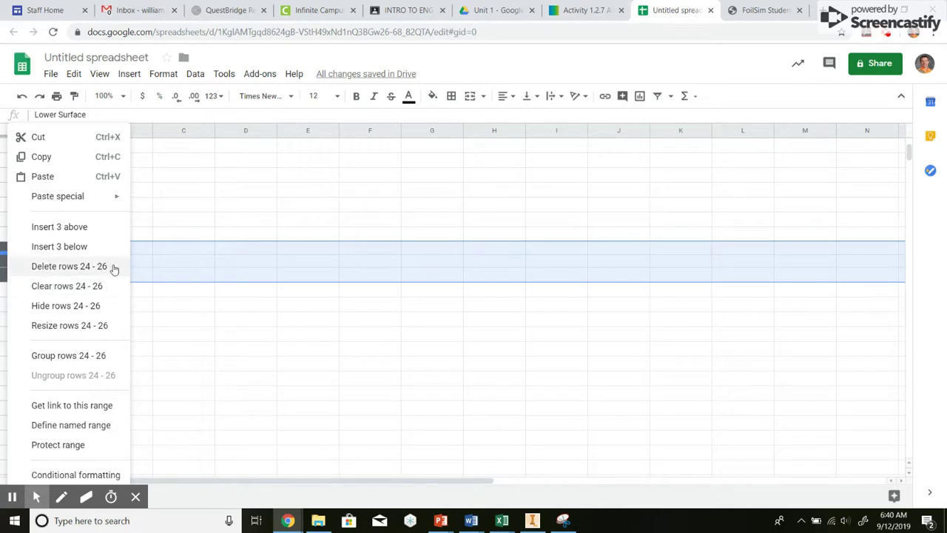
left_click(107, 267)
scroll(171, 308, "up", 5)
left_click(70, 197)
mouse_move(89, 131)
left_mouse_down()
mouse_move(63, 133)
mouse_move(89, 130)
left_mouse_up()
left_click(191, 77)
left_click(262, 345)
left_click(178, 220)
left_click(167, 300)
left_click(66, 133)
left_click(23, 99)
left_click(22, 99)
Step: Split the pasted text in the first column into separate columns with a chosen separator
left_click(59, 131)
left_click(196, 74)
left_click(291, 396)
left_click(181, 459)
left_click(178, 465)
left_click(365, 298)
Step: Label the first three columns X, Y and Z, and clear the extra values beside the coordinates
left_click(64, 185)
type("X")
key("Tab")
type("Y")
key("Tab")
type("Z")
left_click_drag(180, 202, 262, 239)
key("Delete")
Step: Enter the unit "in" in the cell above the X heading
scroll(113, 275, "up", 10)
left_click(72, 171)
type("in")
key("Tab")
Step: Download the coordinate spreadsheet as an Excel file and copy its data range
left_click(51, 75)
mouse_move(145, 215)
left_click(251, 161)
left_click_drag(55, 174, 162, 251)
key("ctrl+c")
Step: Switch to Autodesk Inventor and start a 2D sketch on the front (XY) plane of Part1
mouse_move(501, 522)
left_click(555, 490)
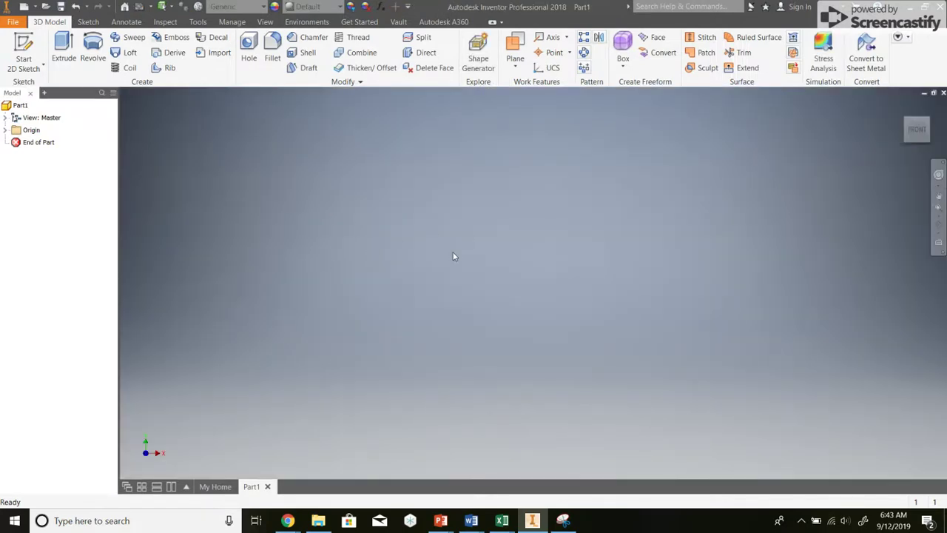
left_click(24, 53)
left_click(484, 171)
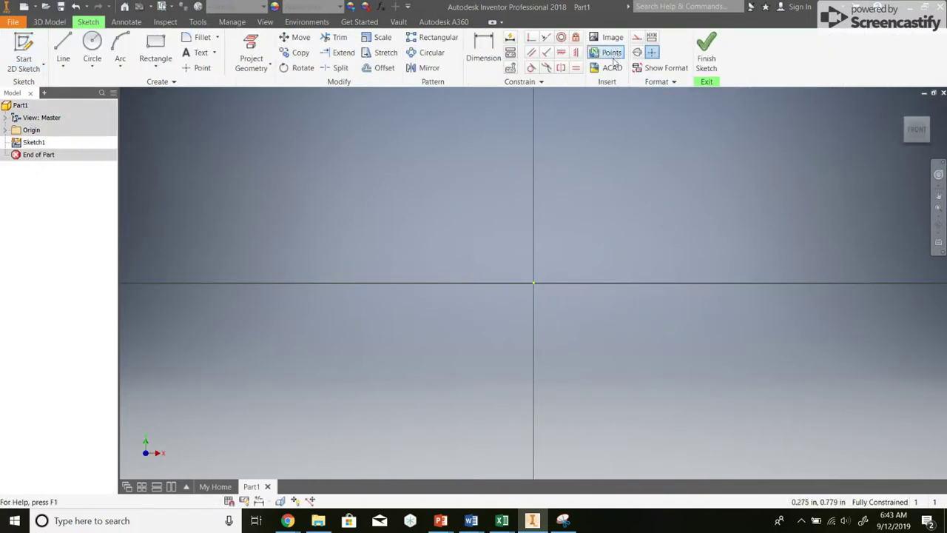
Step: Import the airfoil coordinates from the Excel file into the sketch using the Create points option
left_click(613, 53)
left_click(545, 375)
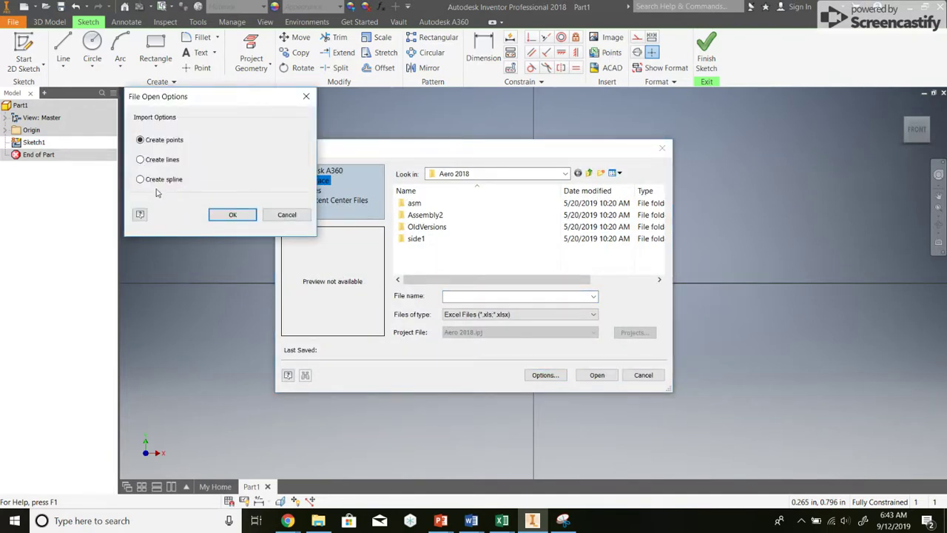
left_click(231, 214)
left_click(589, 174)
left_click(588, 174)
scroll(452, 215, "up", 5)
left_click(474, 227)
double_click(475, 227)
double_click(435, 252)
left_click(453, 228)
left_click(597, 376)
Step: Start a spline at the airfoil's right tip and run it through the first imported points of the upper surface
scroll(382, 279, "up", 3)
scroll(421, 298, "down", 4)
scroll(484, 289, "up", 6)
scroll(535, 275, "down", 3)
left_click(63, 67)
left_click(84, 113)
scroll(500, 266, "up", 5)
scroll(647, 294, "up", 2)
left_click(649, 292)
left_click(615, 246)
left_click(521, 202)
left_click(356, 158)
left_click(139, 117)
Step: Continue the spline leftward through the imported upper-surface points, past the vertical axis toward the left tip
scroll(200, 194, "down", 5)
scroll(198, 194, "up", 3)
scroll(182, 173, "down", 5)
mouse_move(133, 194)
middle_mouse_down()
mouse_move(481, 206)
mouse_move(568, 239)
mouse_move(595, 239)
middle_mouse_up()
left_click(618, 218)
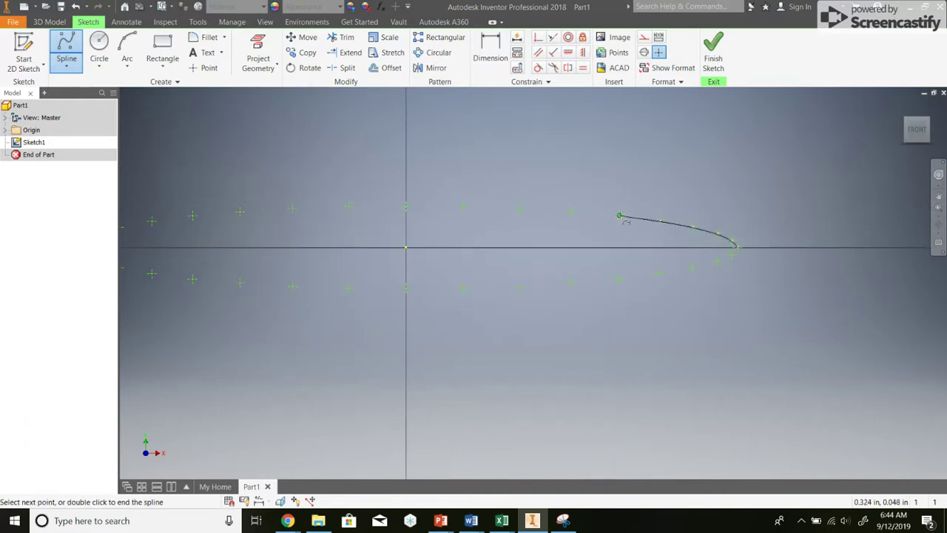
left_click(573, 213)
left_click(519, 213)
left_click(464, 211)
left_click(406, 209)
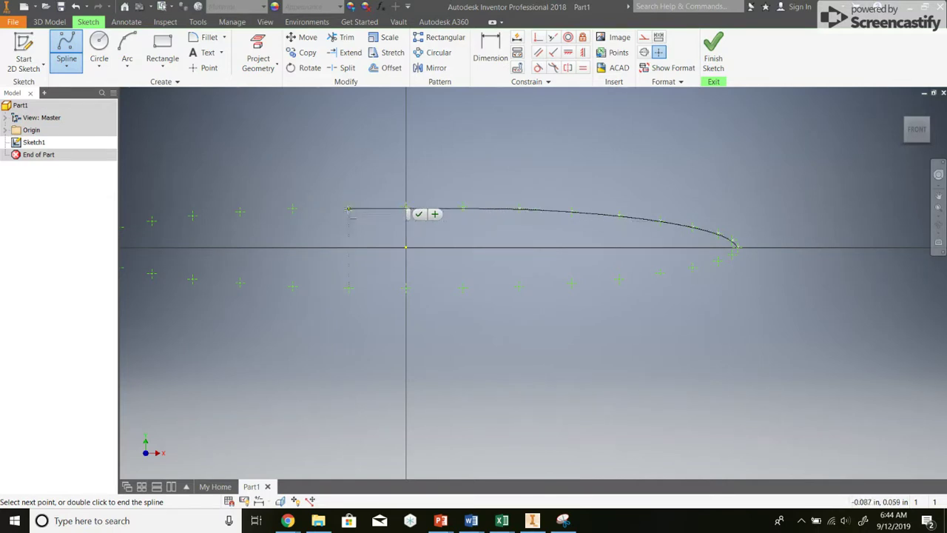
left_click(349, 209)
left_click(292, 209)
left_click(241, 213)
left_click(192, 215)
Step: Carry the spline around the left tip and through the first imported points of the lower surface
middle_click_drag(137, 225, 357, 200)
scroll(259, 248, "up", 3)
scroll(271, 264, "down", 2)
left_click(423, 211)
left_click(509, 220)
left_click(610, 229)
double_click(722, 236)
left_click(839, 241)
Step: Run the spline through the remaining lower-surface points and close it at the airfoil's right tip
middle_click_drag(880, 239, 535, 274)
double_click(518, 282)
left_click(639, 281)
left_click(759, 278)
mouse_move(874, 272)
middle_mouse_down()
mouse_move(584, 274)
mouse_move(489, 329)
middle_mouse_up()
left_click(587, 319)
left_click(673, 307)
left_click(744, 295)
left_click(795, 281)
left_click(837, 252)
double_click(840, 253)
Step: Inspect the closed airfoil profile and finish the sketch
scroll(823, 277, "up", 5)
mouse_move(870, 172)
middle_mouse_down()
mouse_move(666, 223)
mouse_move(579, 210)
middle_mouse_up()
scroll(488, 252, "down", 5)
scroll(489, 252, "down", 5)
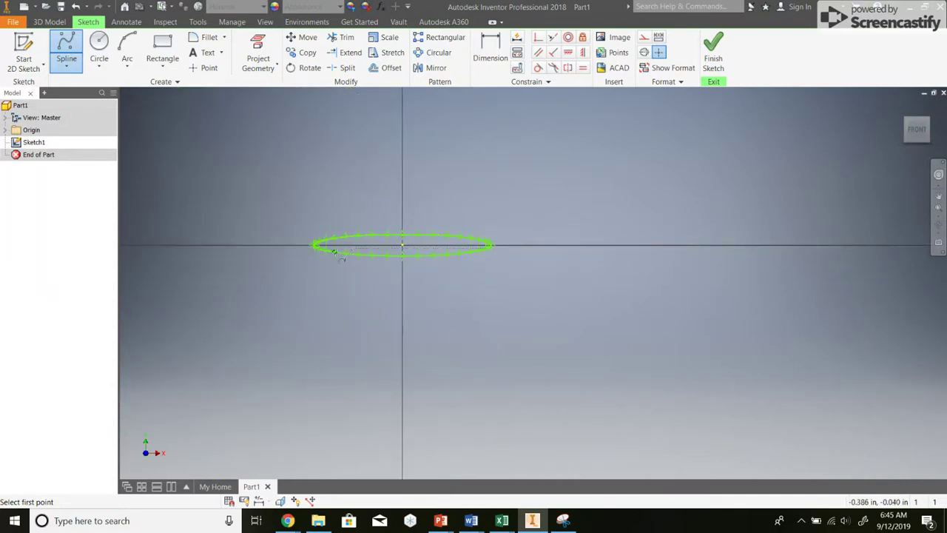
scroll(333, 253, "up", 5)
left_click(708, 68)
Step: Start an Extrude of the airfoil sketch and open its distance value for editing
left_click(59, 68)
double_click(259, 160)
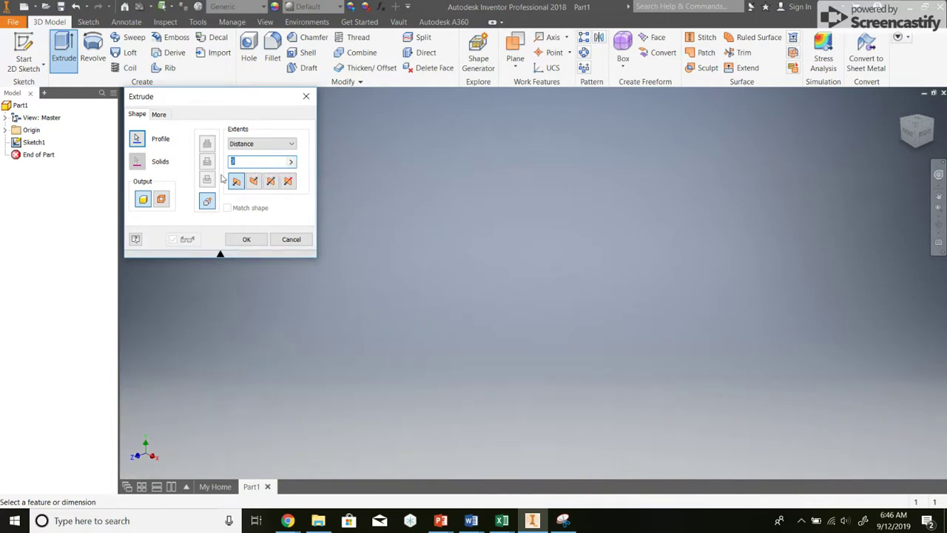